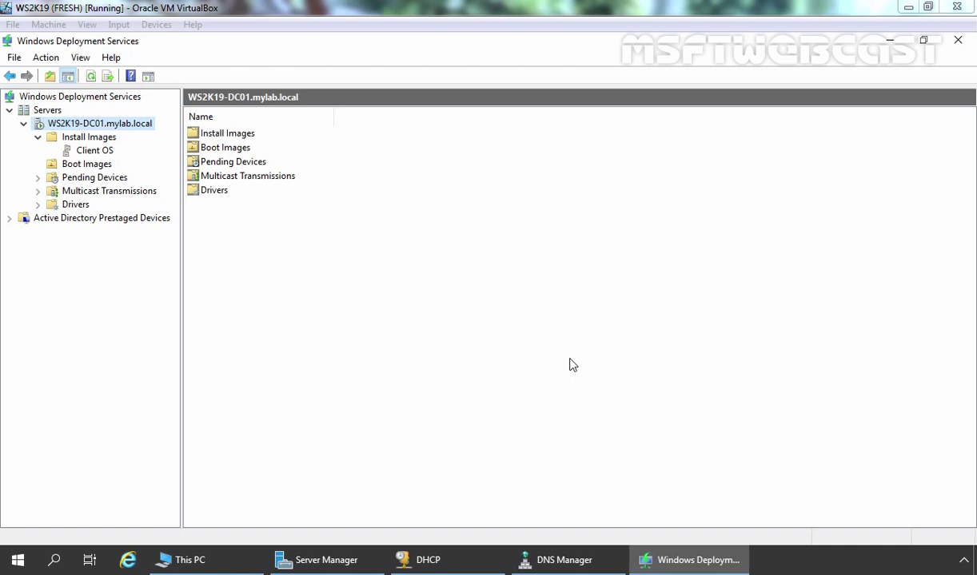
- Review the Windows 10 boot image, then list the Windows 10 Pro x64 install image under Client OS
left_click(90, 165)
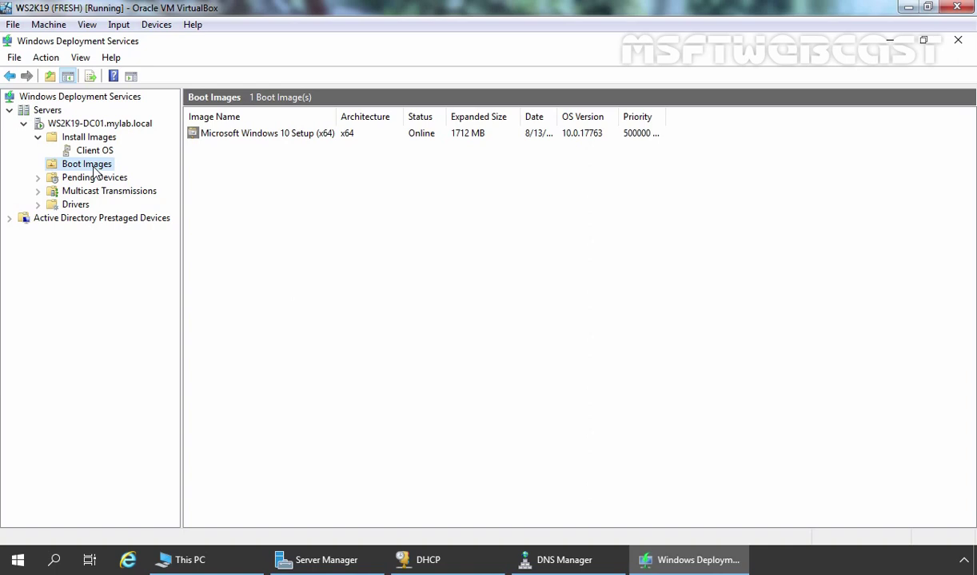
left_click(88, 139)
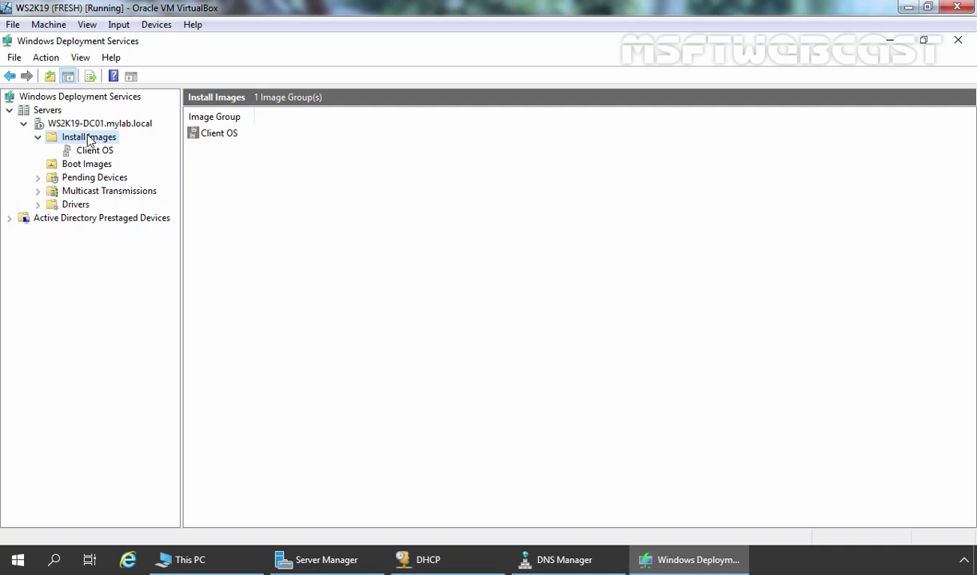
left_click(93, 153)
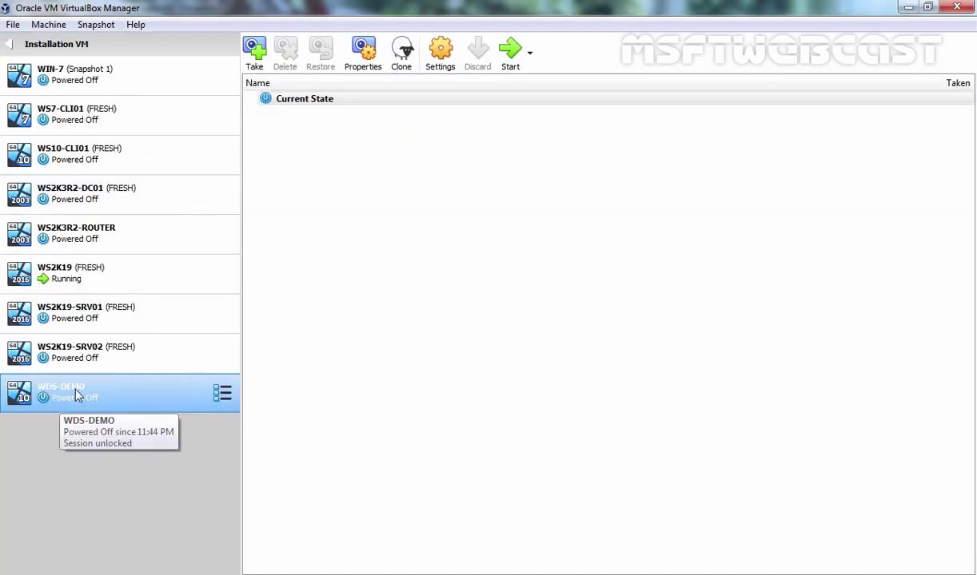
- Set WDS-DEMO's boot order to Network, Hard Disk, Optical, then Floppy (disabled), and save
left_click(445, 64)
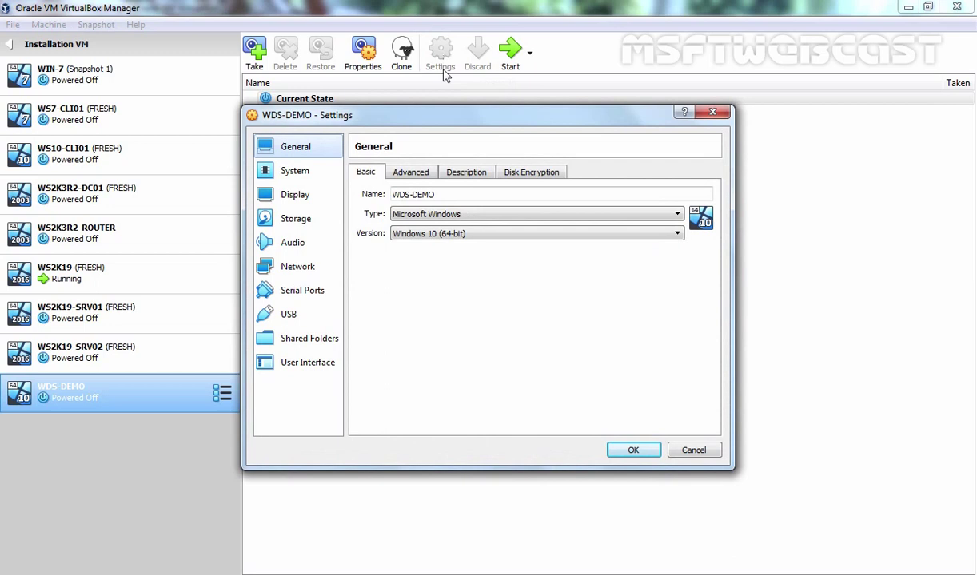
left_click(302, 175)
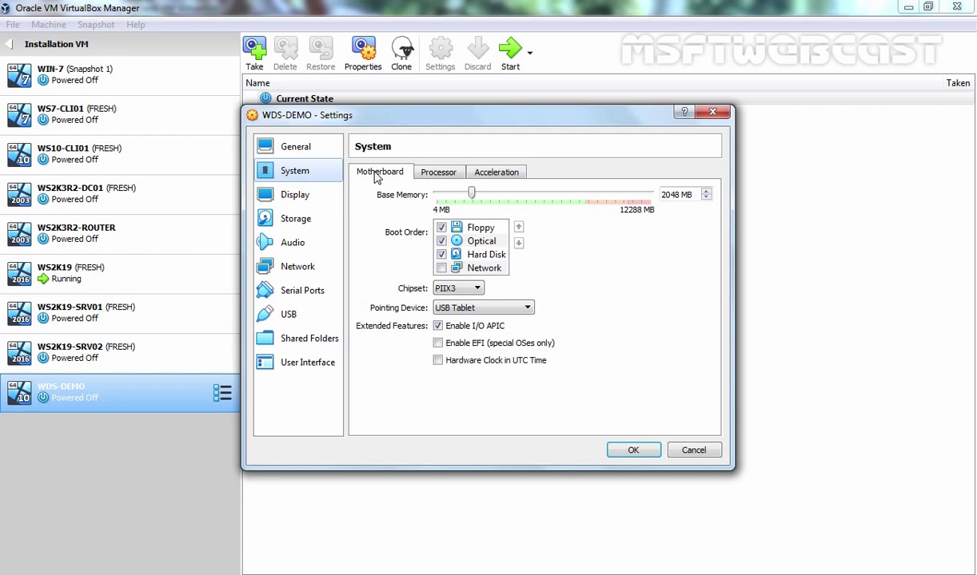
left_click(470, 228)
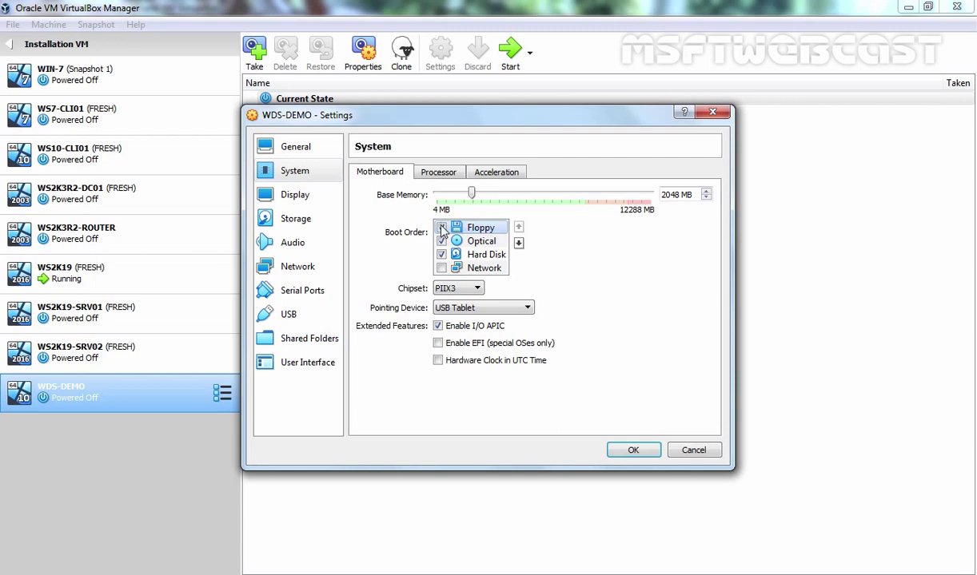
left_click(518, 243)
left_click(518, 243)
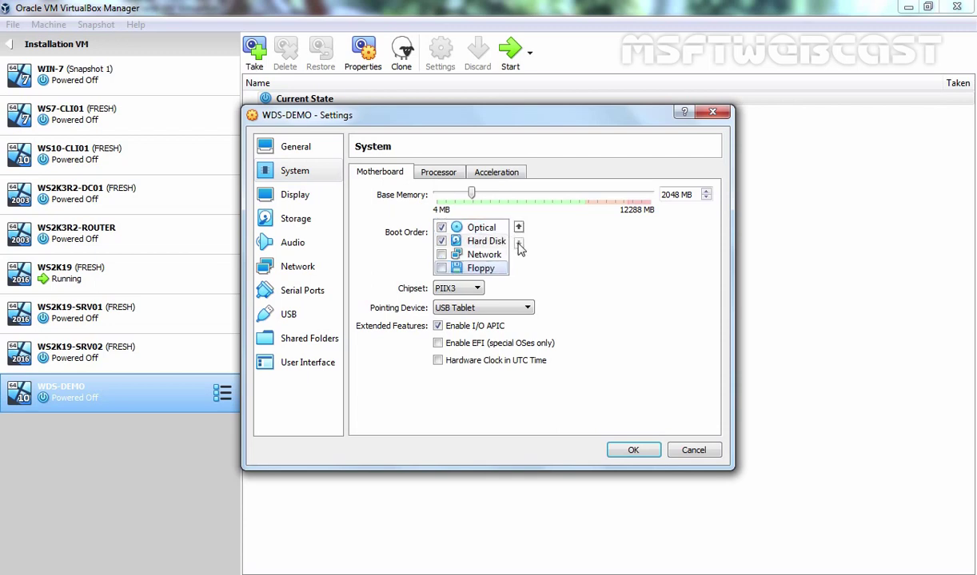
left_click(483, 254)
left_click(441, 254)
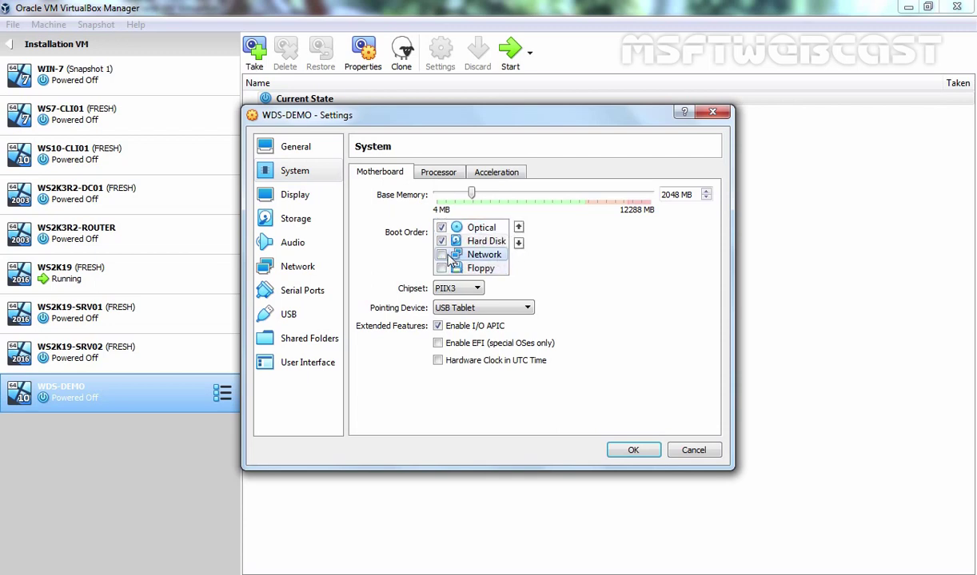
left_click(518, 227)
left_click(518, 228)
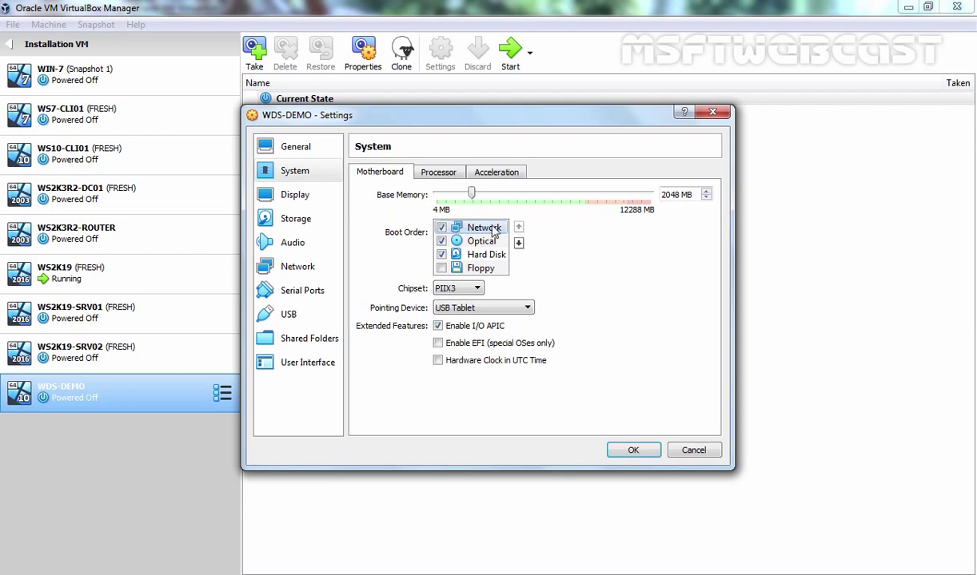
left_click(486, 254)
left_click(518, 228)
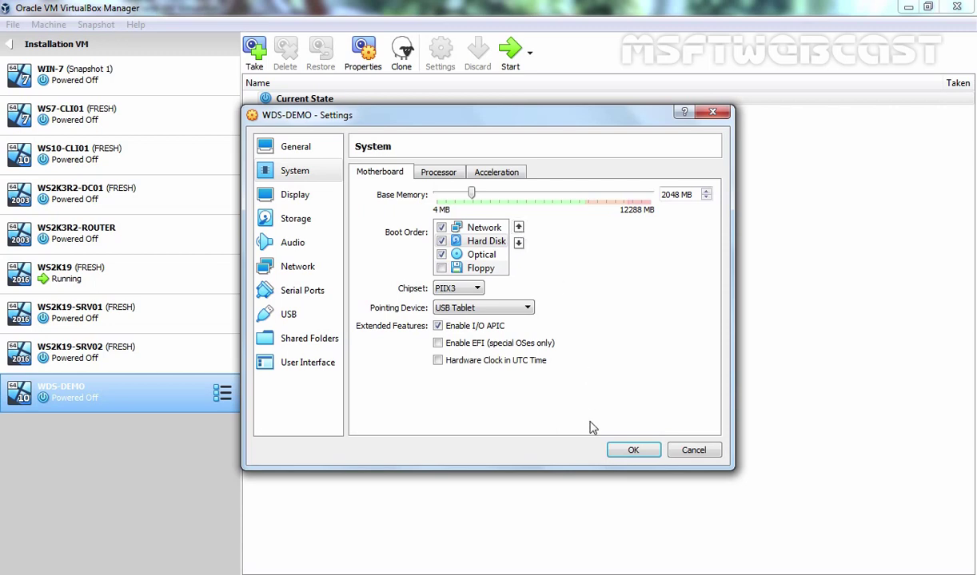
left_click(631, 450)
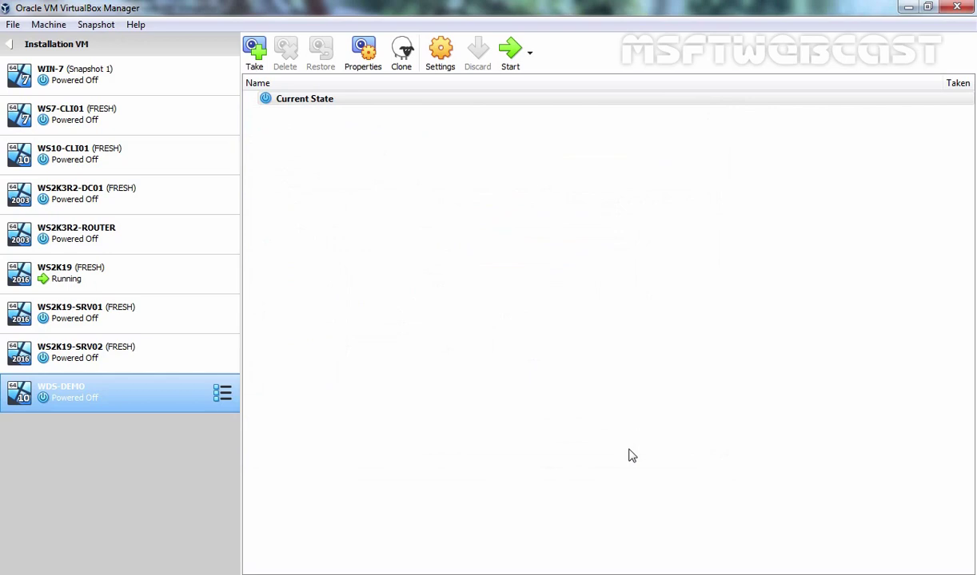
- Start the WDS-DEMO VM and maximize its window while it attempts a PXE boot
left_click(511, 52)
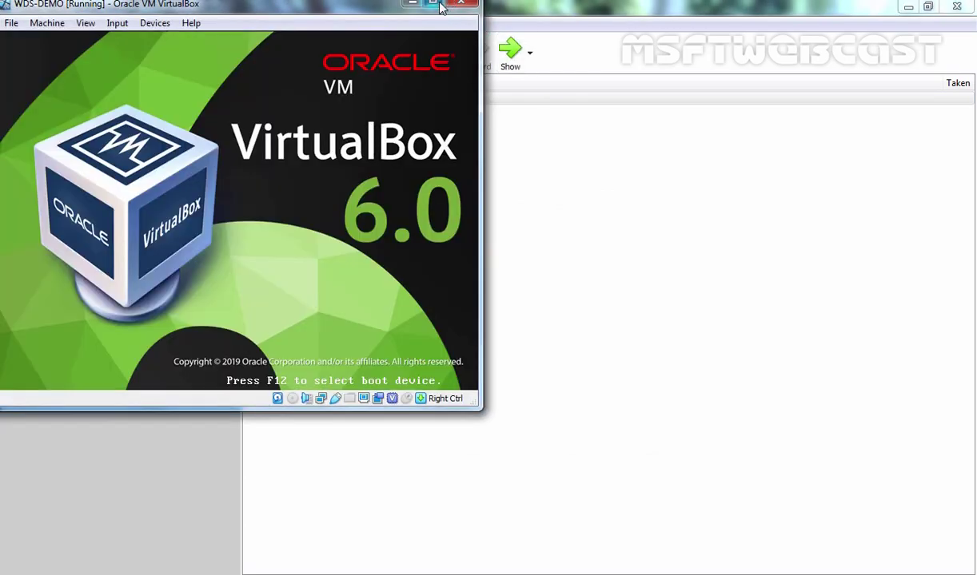
left_click(436, 4)
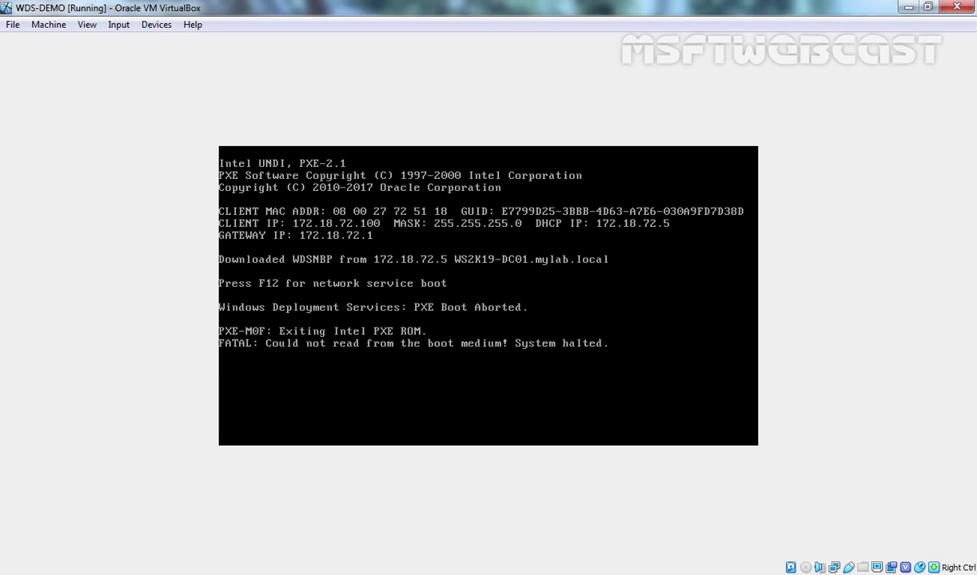
- Reset WDS-DEMO with Host+R and press F12 for a network service boot
key("ctrl+r")
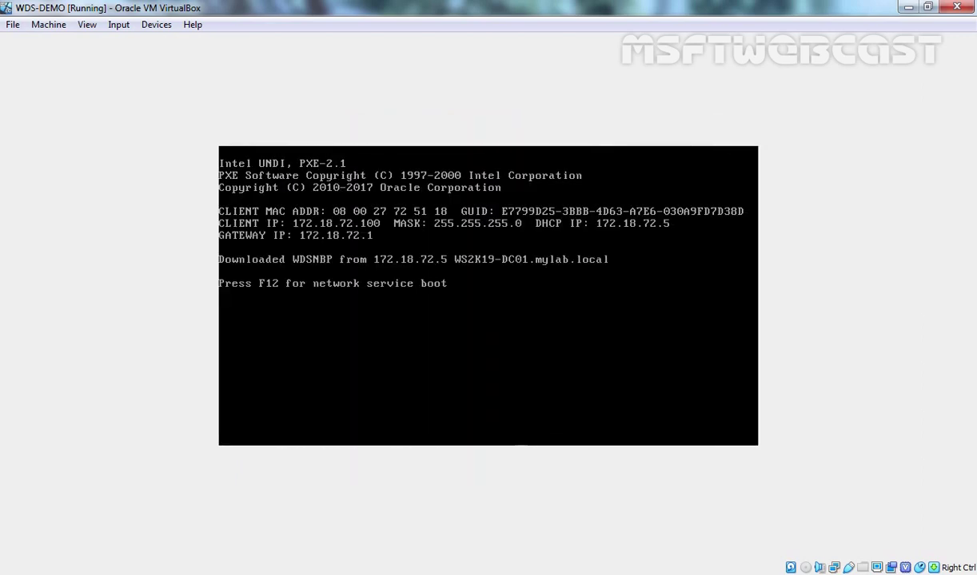
key("F12")
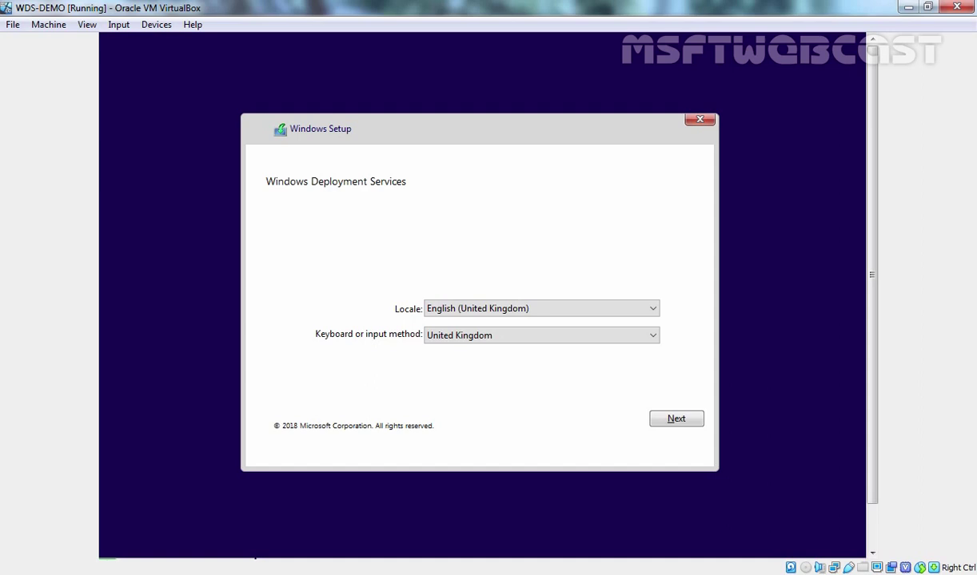
- Set the Windows Setup locale to English (United States) and continue
left_click(652, 310)
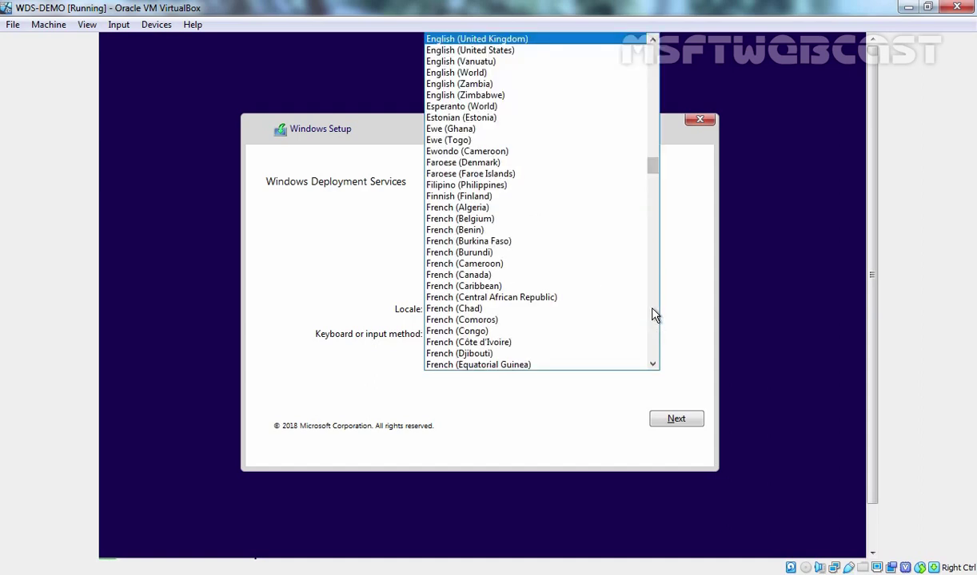
left_click(488, 53)
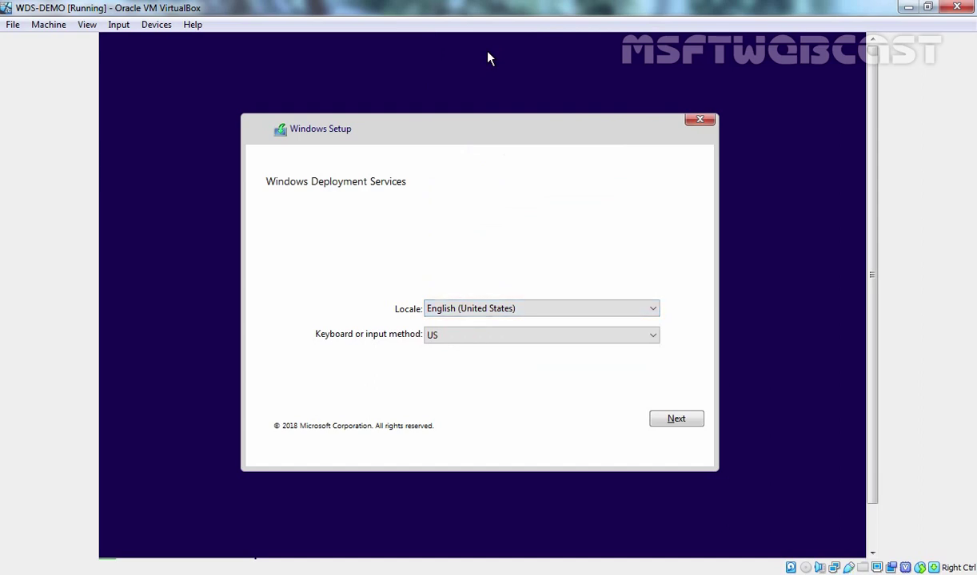
left_click(676, 422)
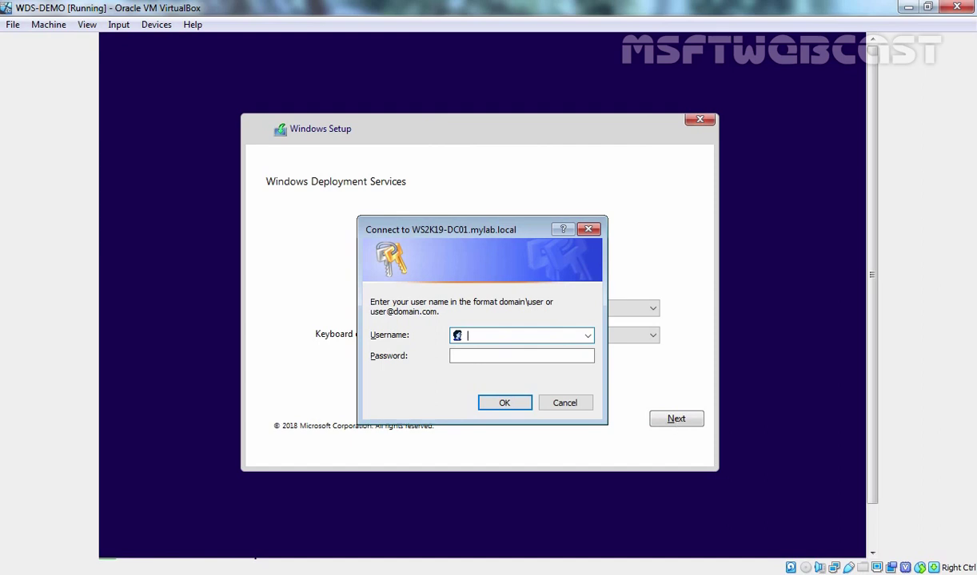
- Sign in to the WDS server with the domain administrator account and its password
type("administrator@mylab.local")
key("Tab")
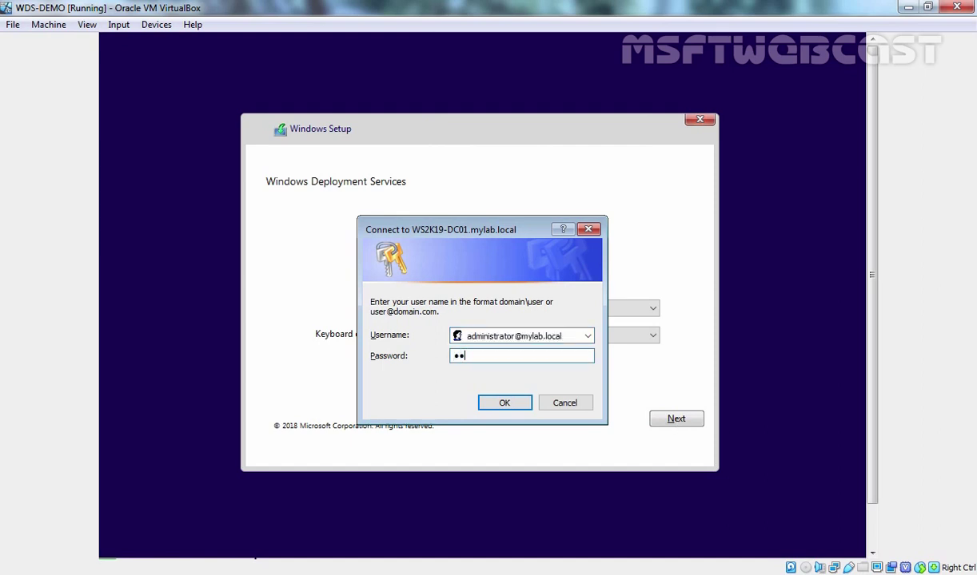
left_click(505, 405)
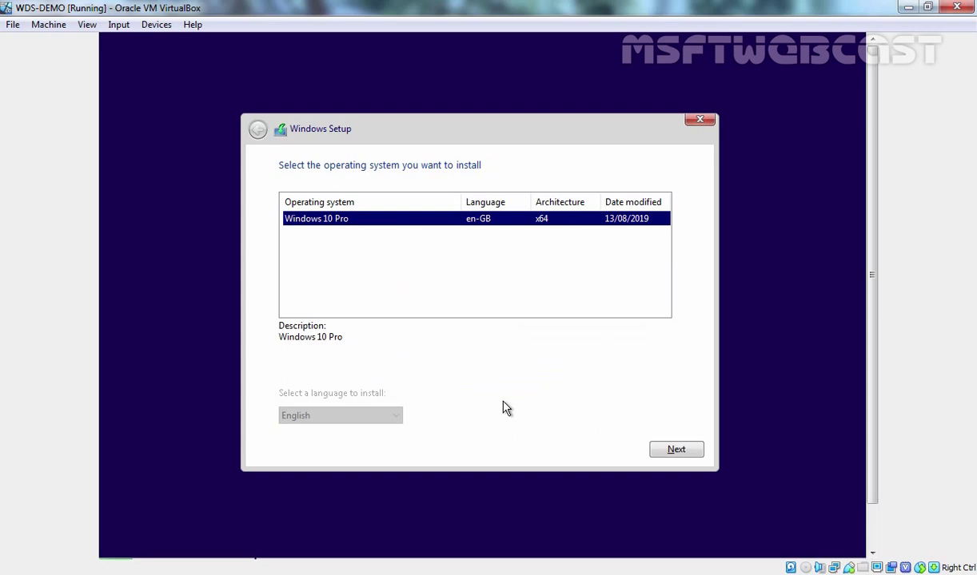
- Create a 102900 MB partition on the 250 GB drive and install Windows 10 Pro to Partition 2
left_click(676, 452)
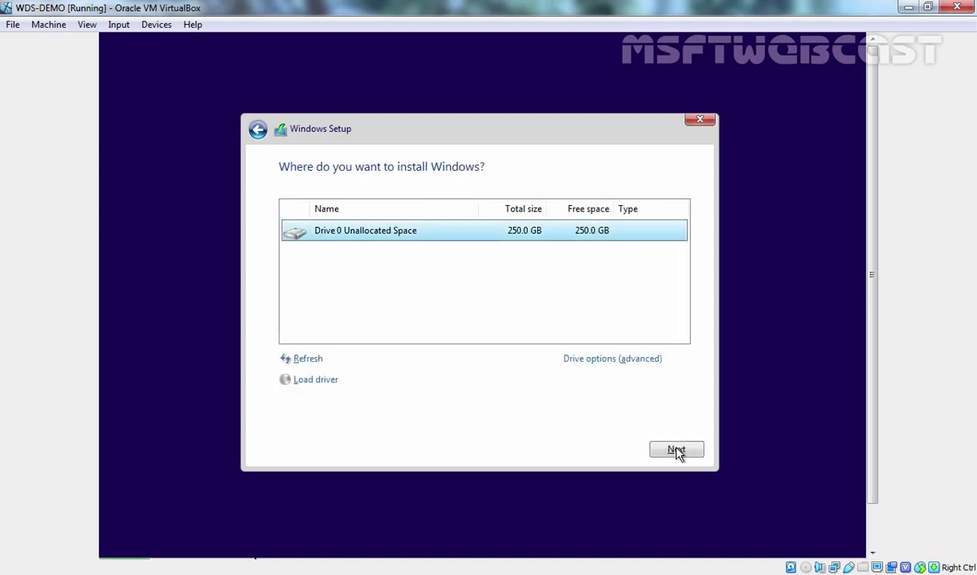
left_click(612, 363)
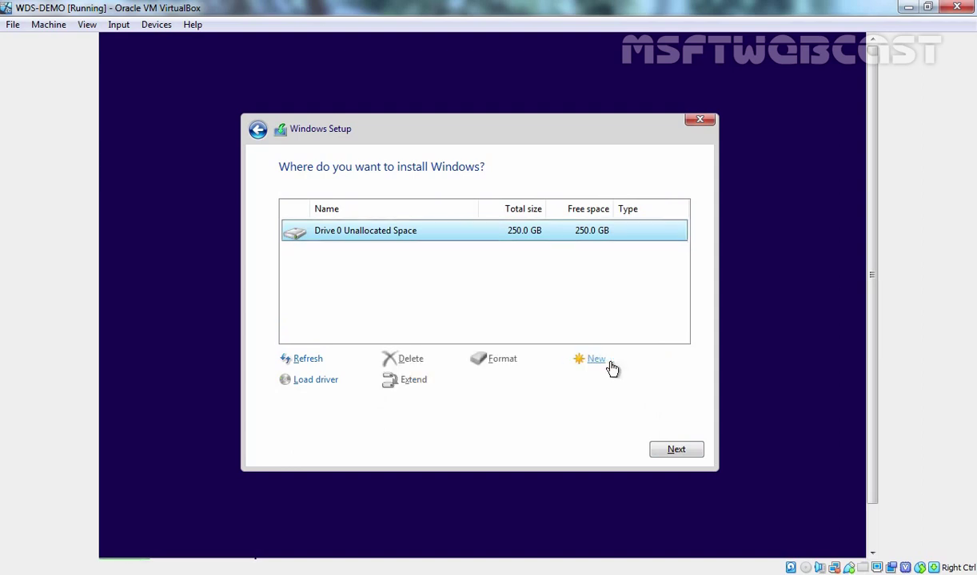
left_click(611, 364)
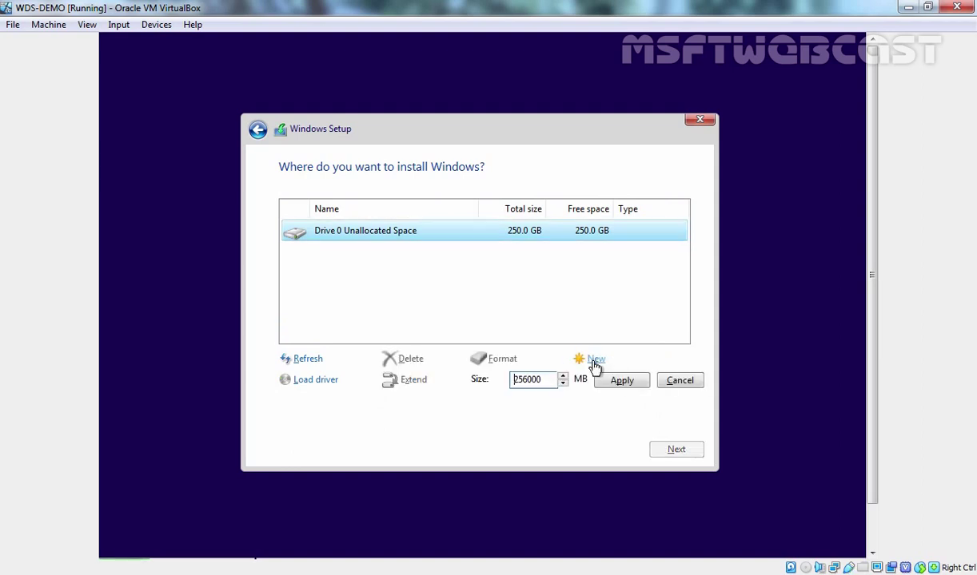
left_click_drag(537, 381, 484, 388)
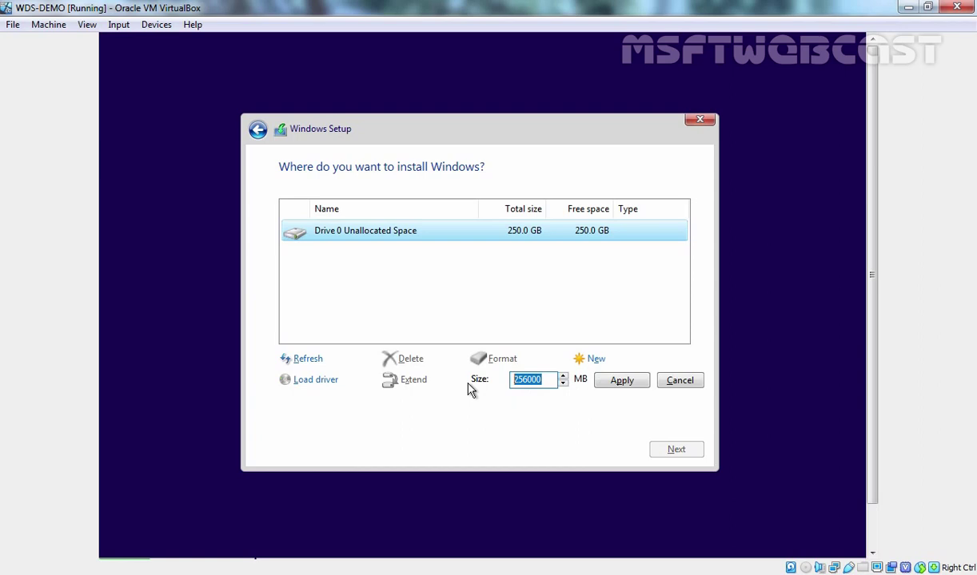
type("102900")
left_click(620, 383)
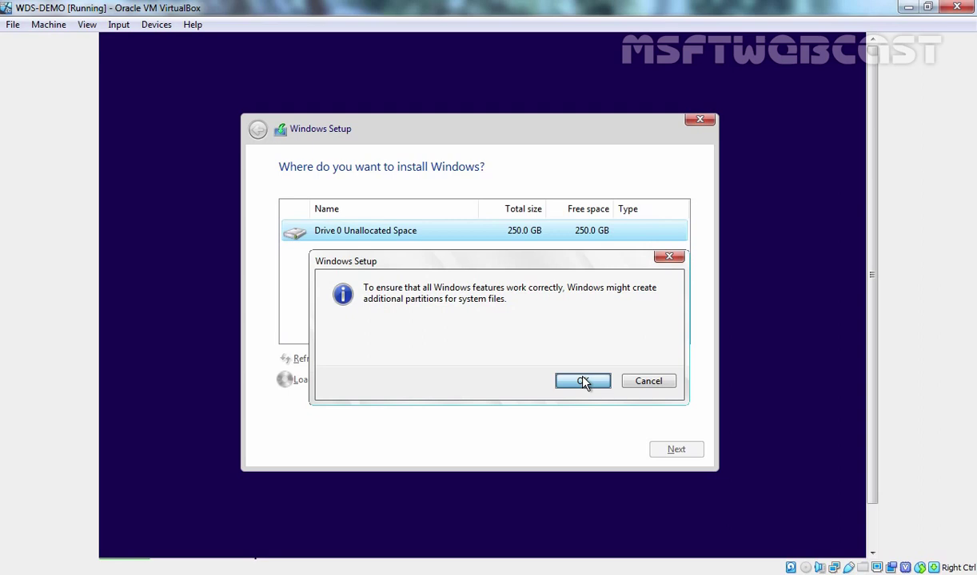
left_click(584, 381)
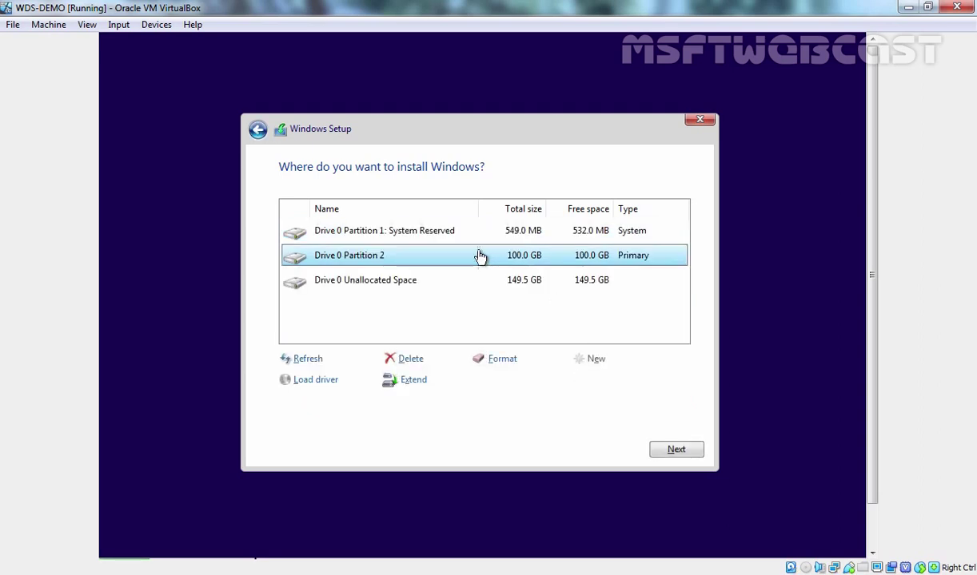
left_click(677, 452)
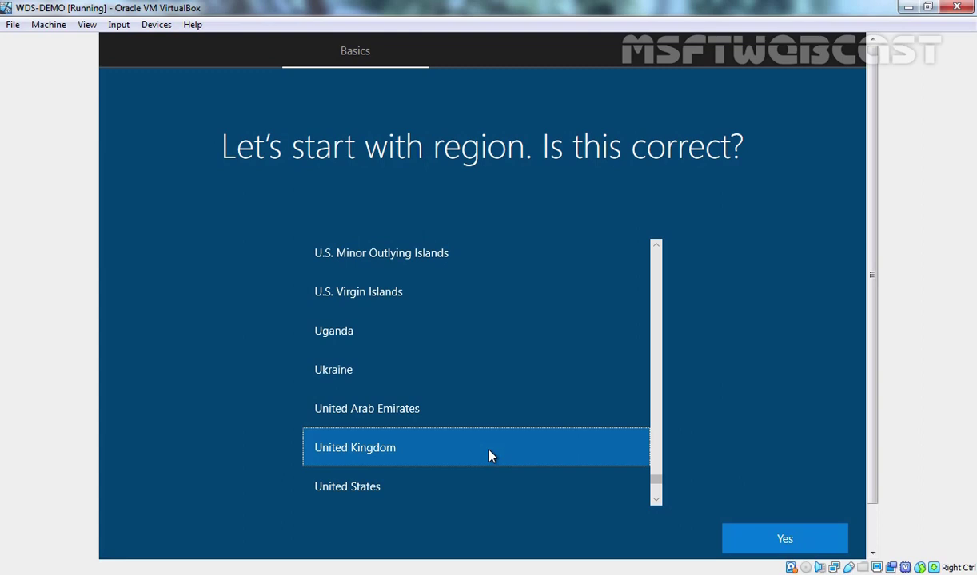
- Choose United States as the region and US keyboard layout, skipping a second layout
left_click(404, 494)
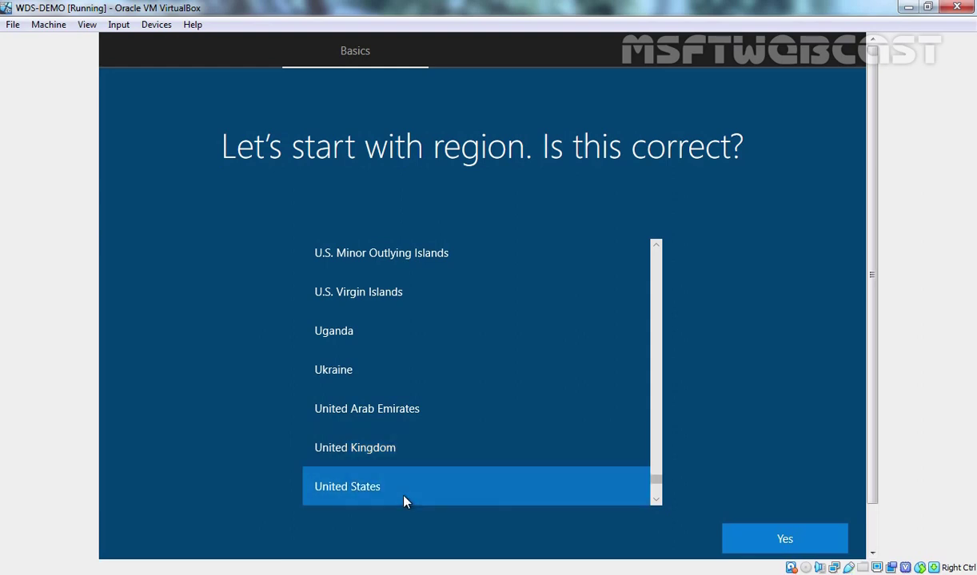
left_click(784, 540)
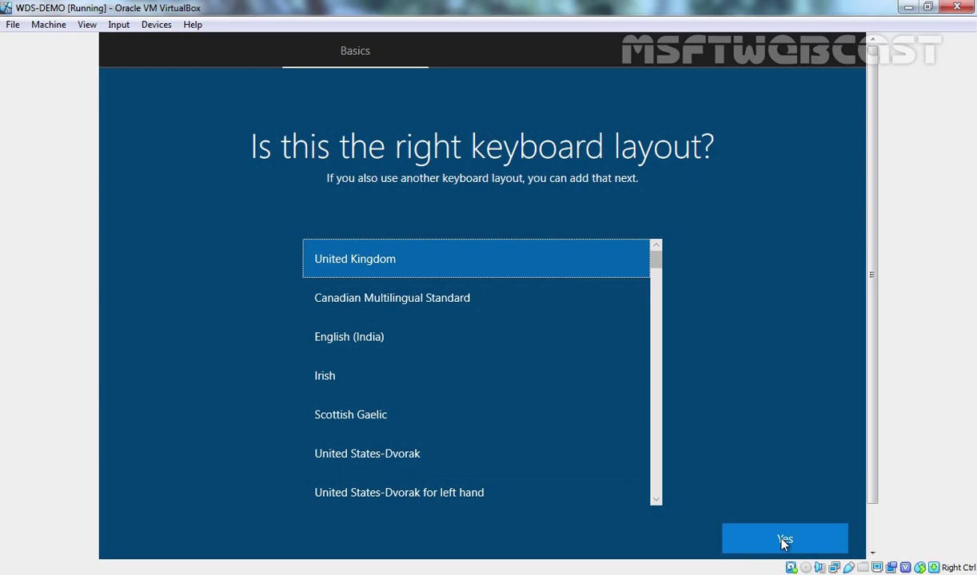
key("Down")
key("Down")
key("Down")
key("Down")
key("Down")
key("Down")
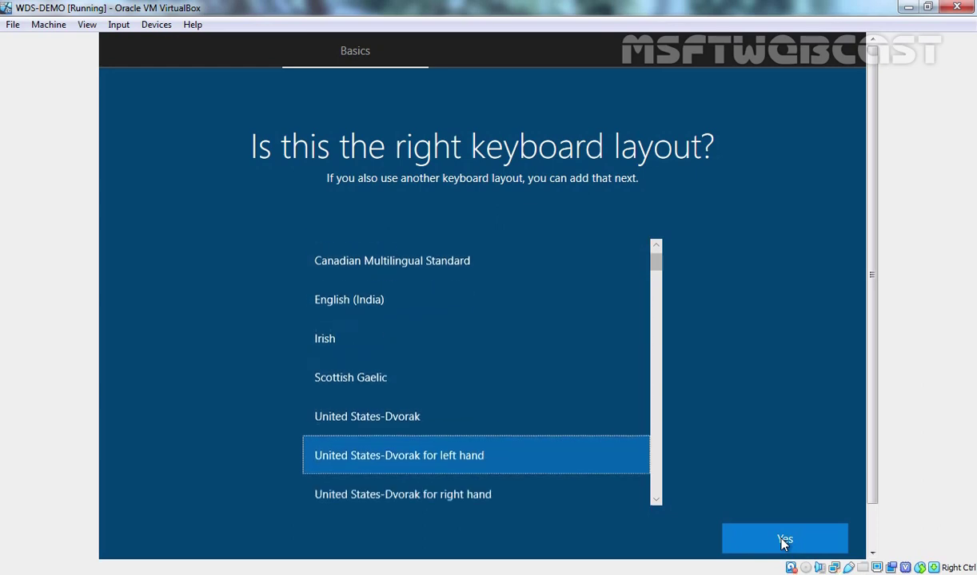
key("Down")
key("Down")
key("Down")
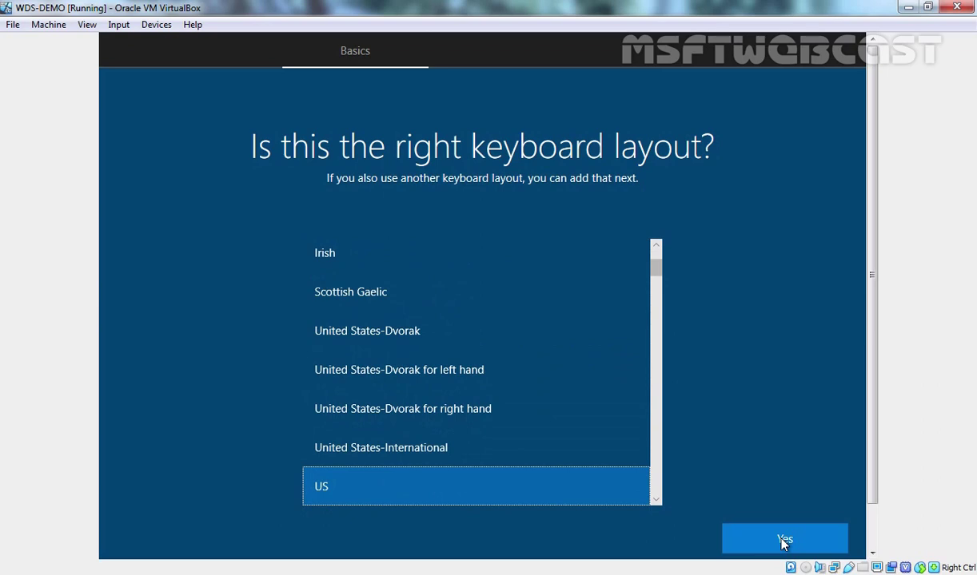
left_click(784, 540)
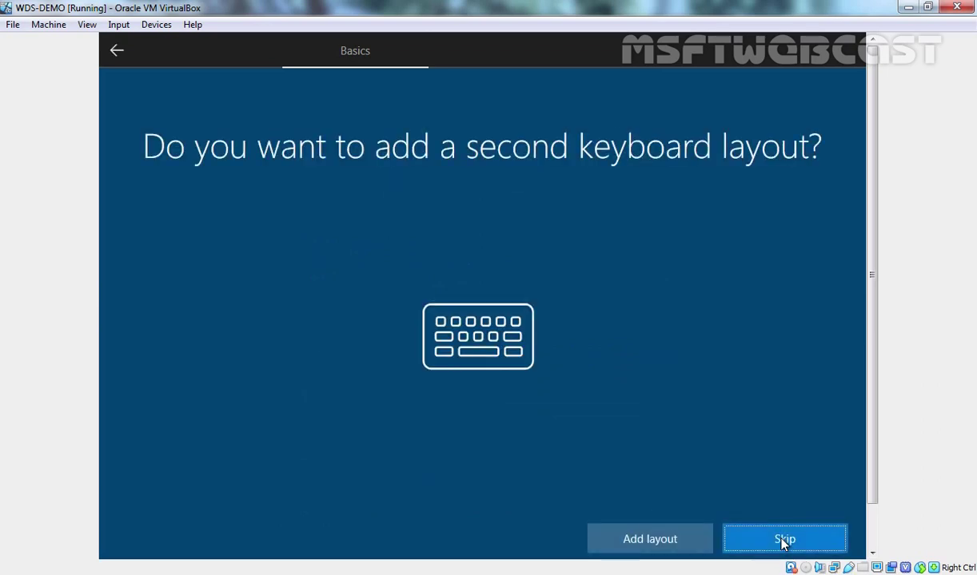
left_click(782, 541)
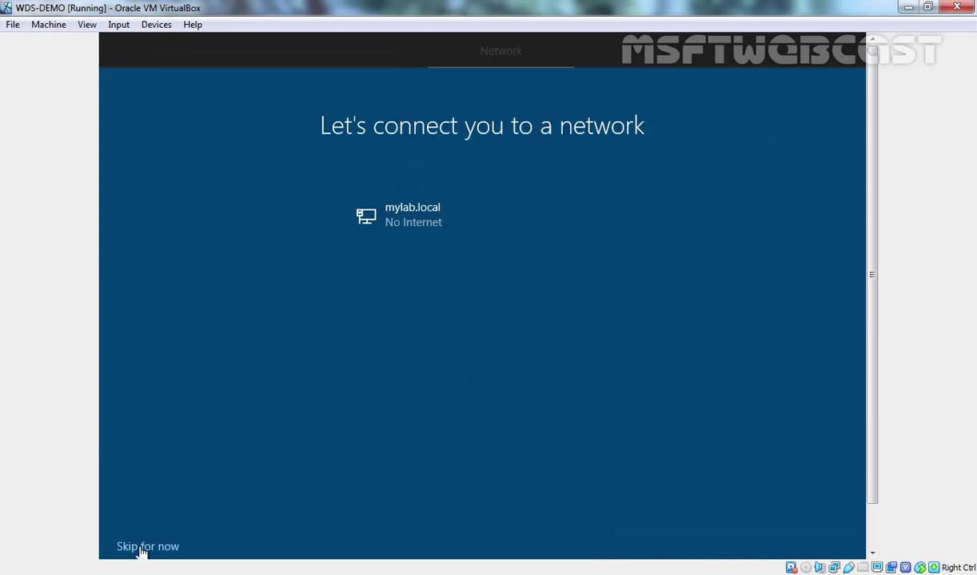
- Skip connecting to a network and accept the Windows 10 licence agreement
left_click(141, 549)
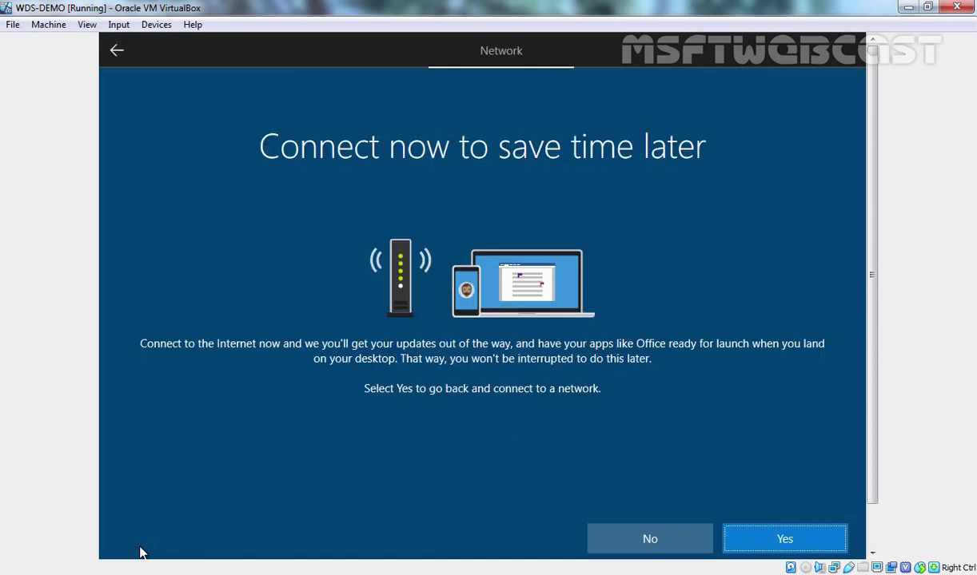
left_click(631, 546)
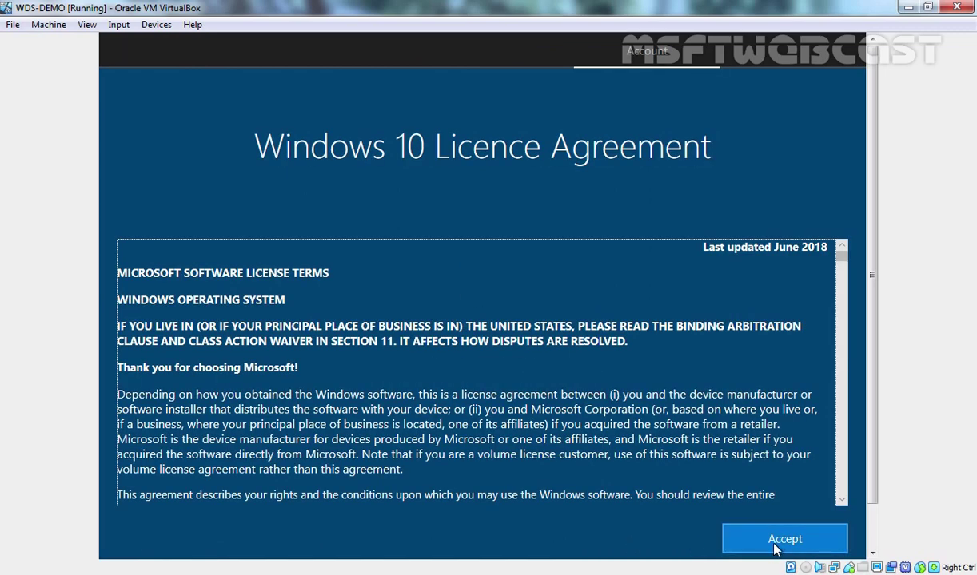
left_click(775, 542)
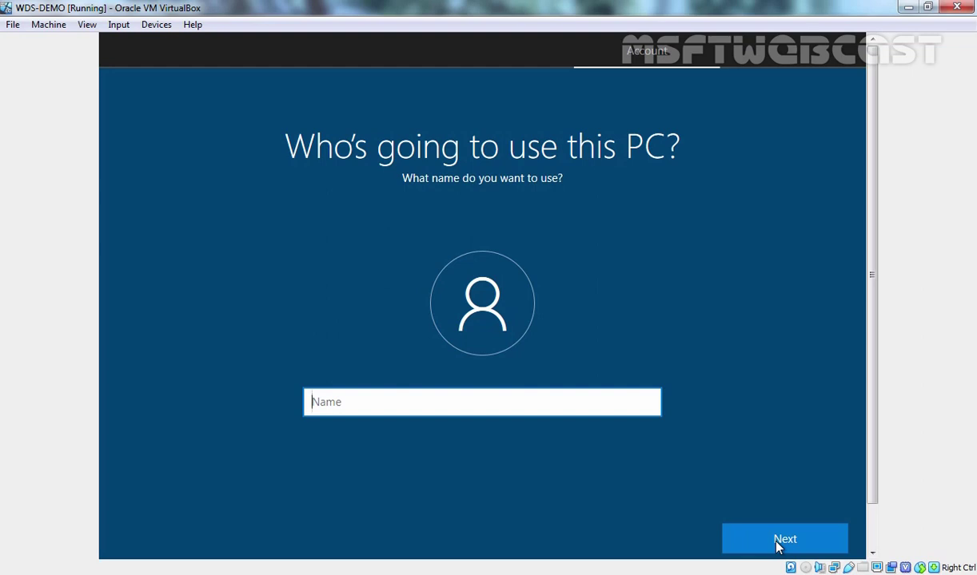
- Create the local account with a user name and a confirmed password, then review the security questions
type("msftwebcast")
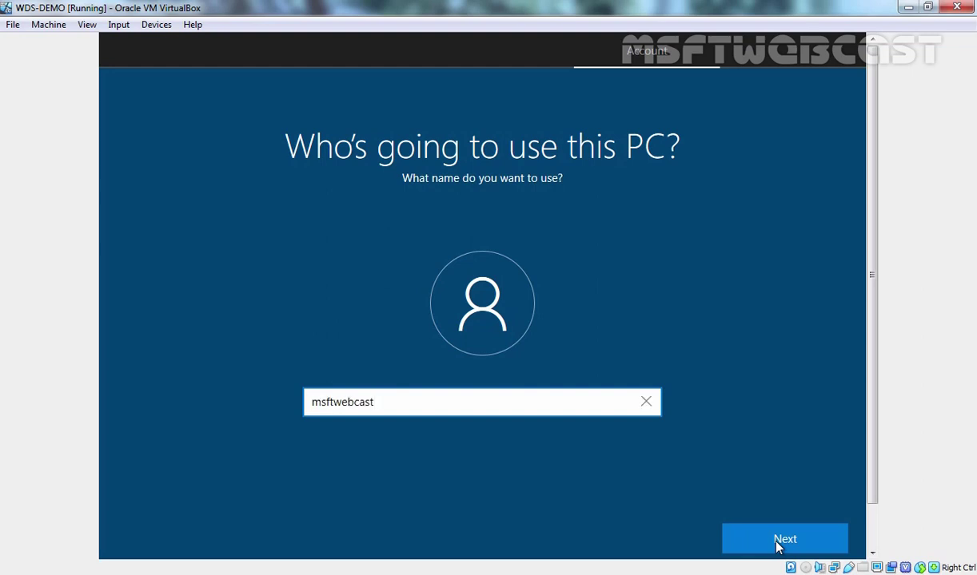
left_click(776, 543)
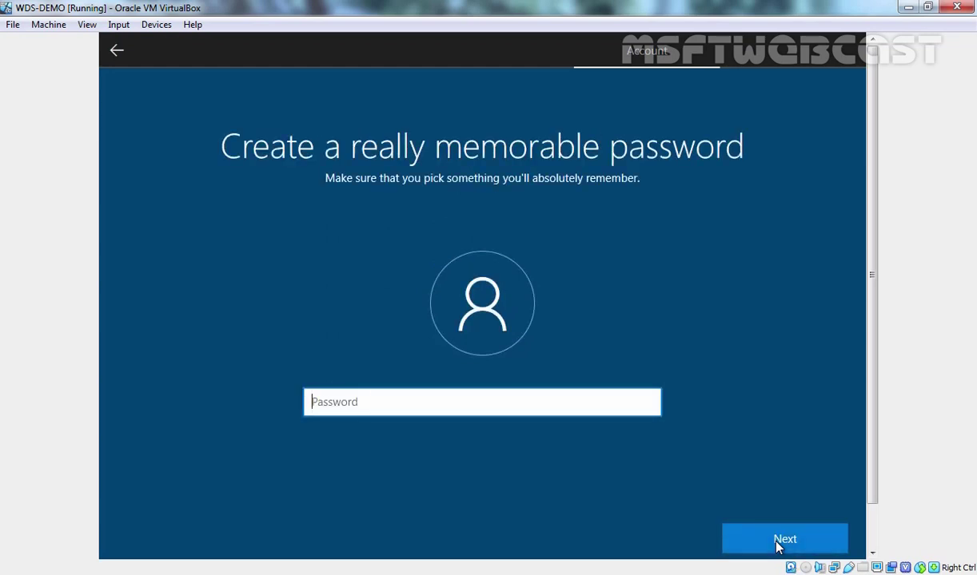
left_click(776, 544)
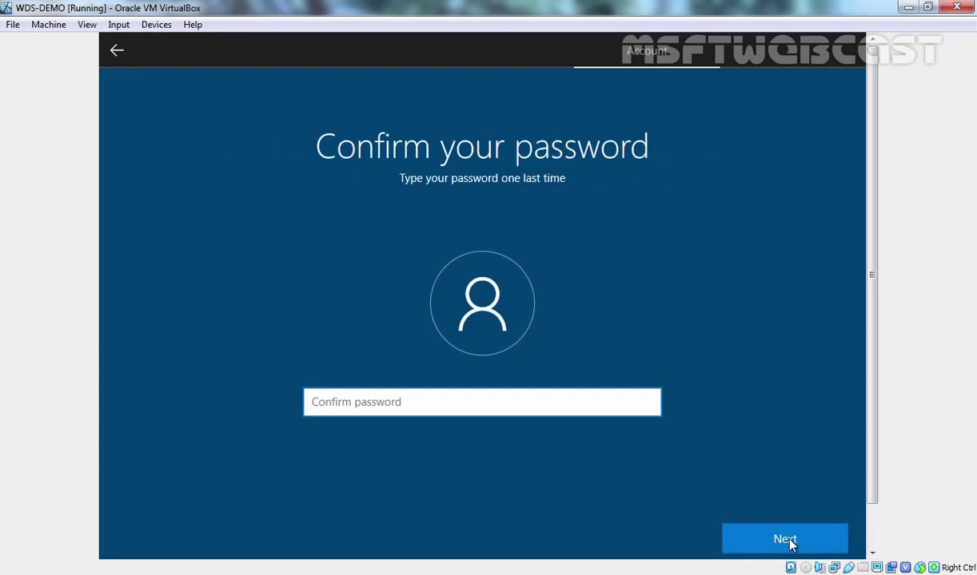
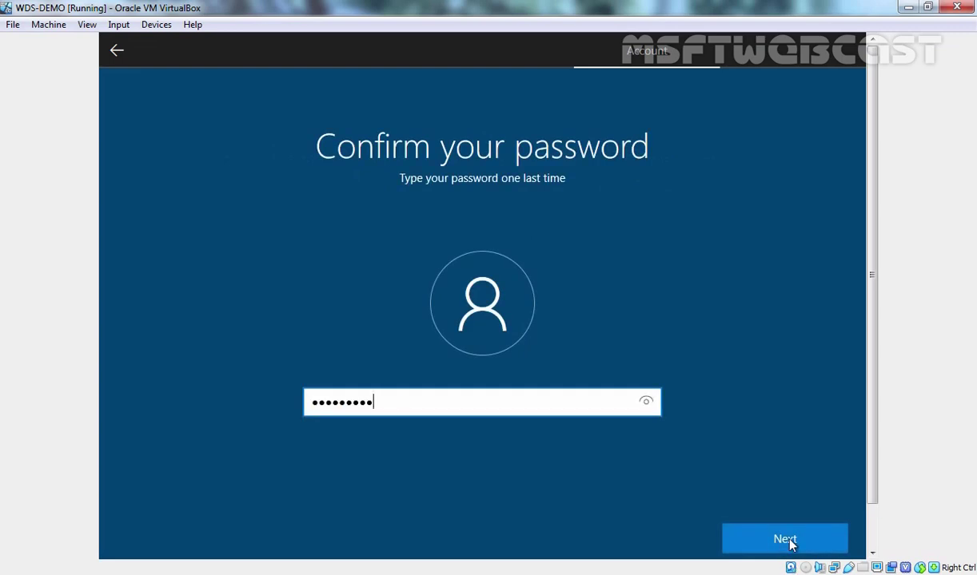
left_click(788, 539)
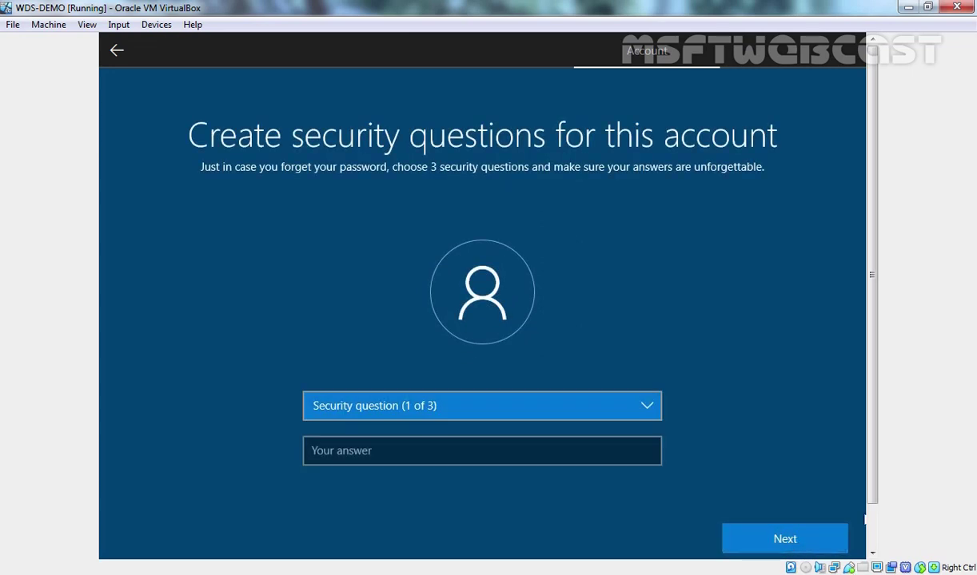
scroll(877, 307, "down", 1)
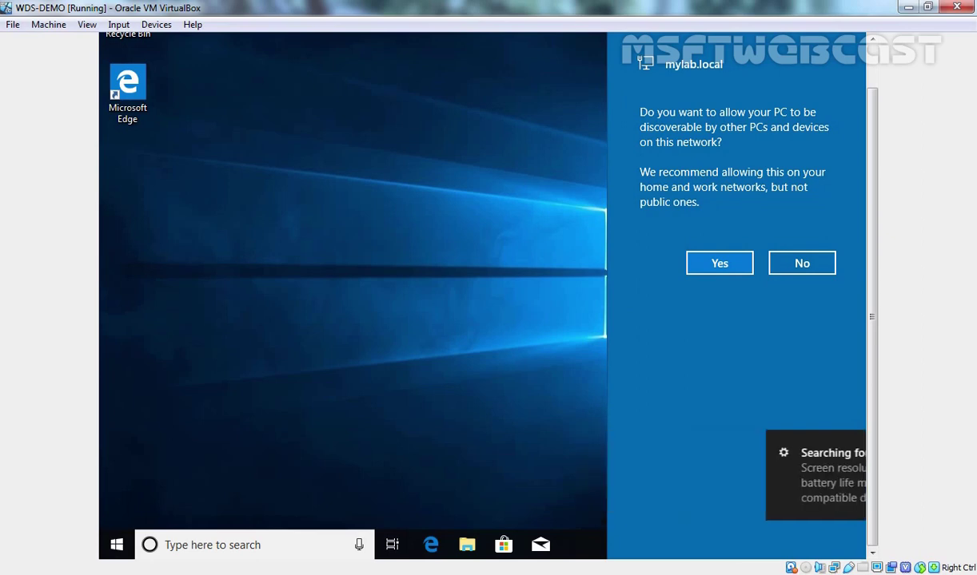
- Answer Yes to making the PC discoverable on the mylab.local network
left_click(708, 266)
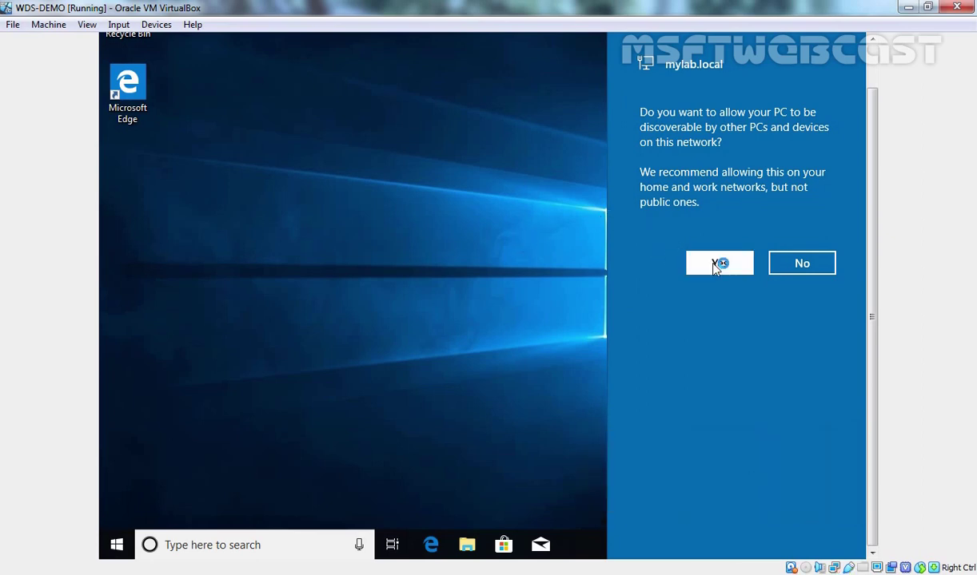